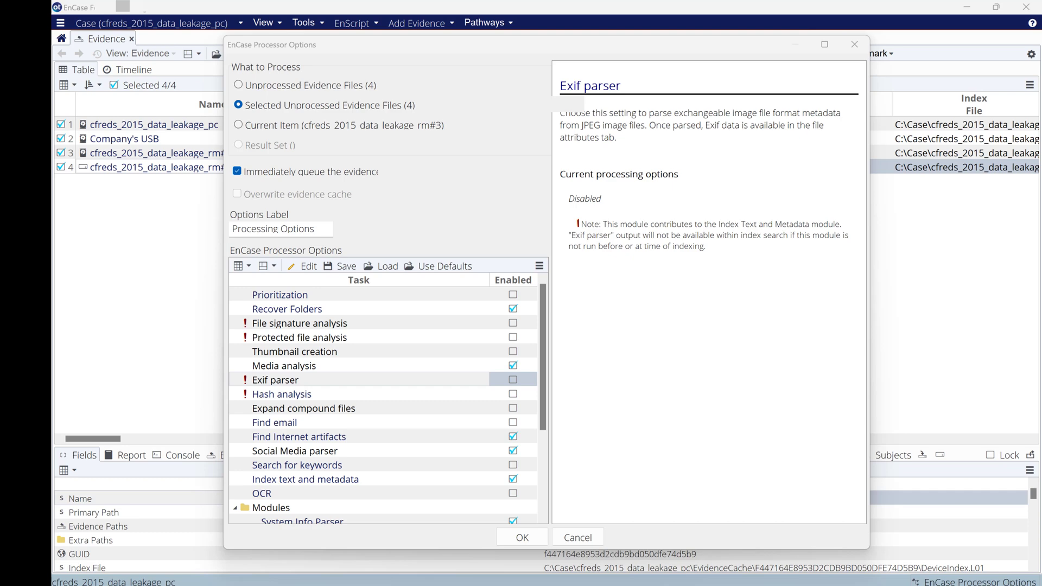
Step: Close Processor Options and open the Process Evidence dropdown for the four checked evidence files
{"action": "left_click", "coordinate": [851, 47]}
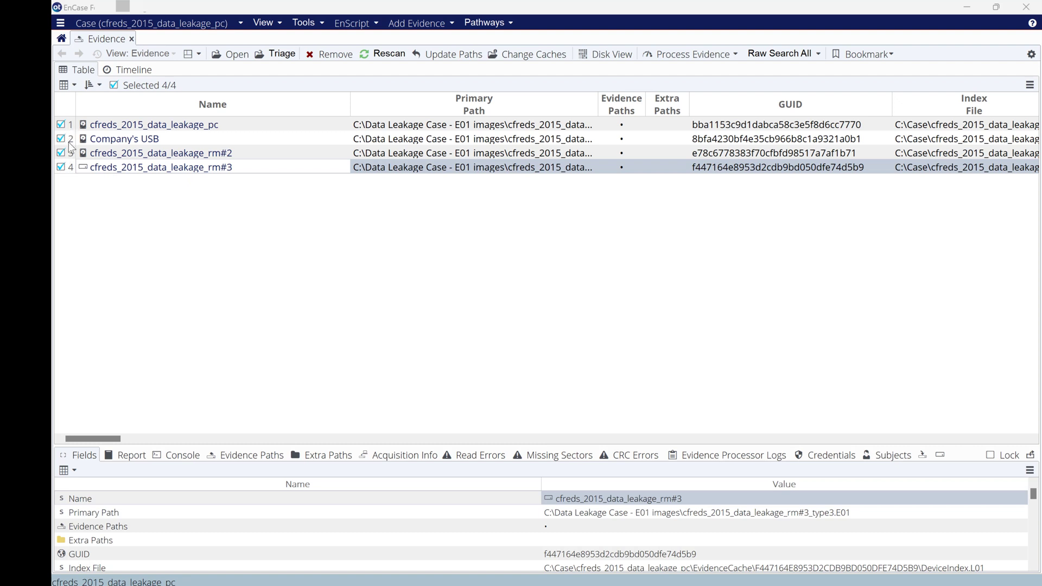
{"action": "left_click", "coordinate": [674, 57]}
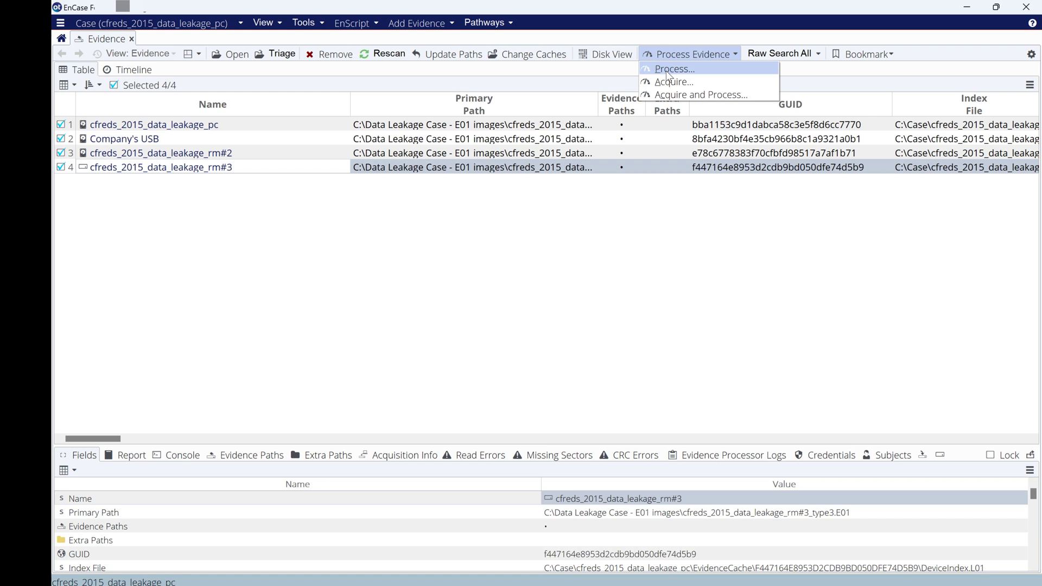
Step: Choose Process... to load processor options for the 4 selected unprocessed evidence files
{"action": "left_click", "coordinate": [667, 71]}
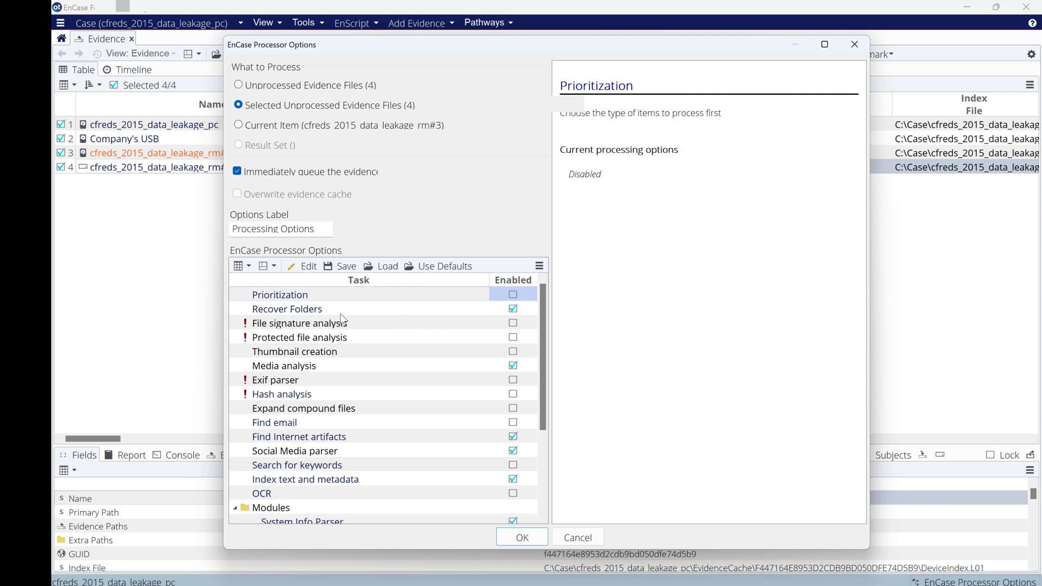
Step: Leave the Recover Folders settings unchanged and enable File signature analysis
{"action": "left_click", "coordinate": [307, 313]}
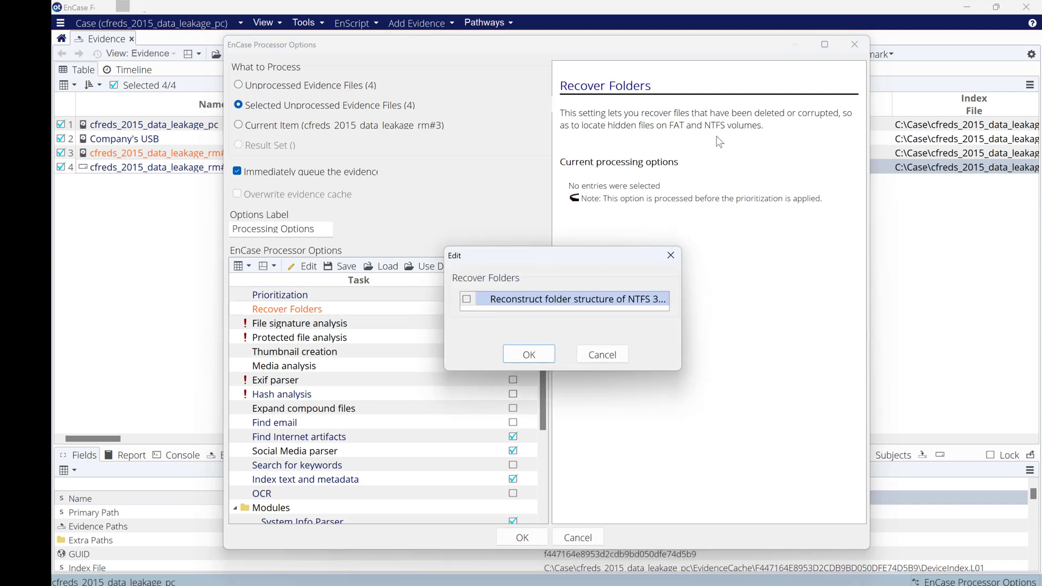
{"action": "left_click", "coordinate": [593, 350]}
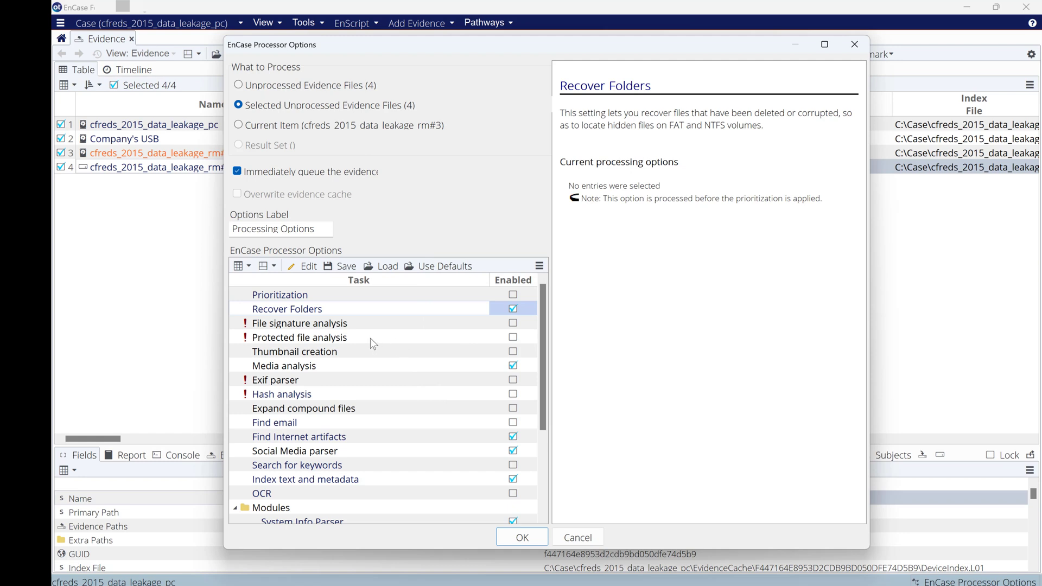
{"action": "left_click", "coordinate": [334, 324]}
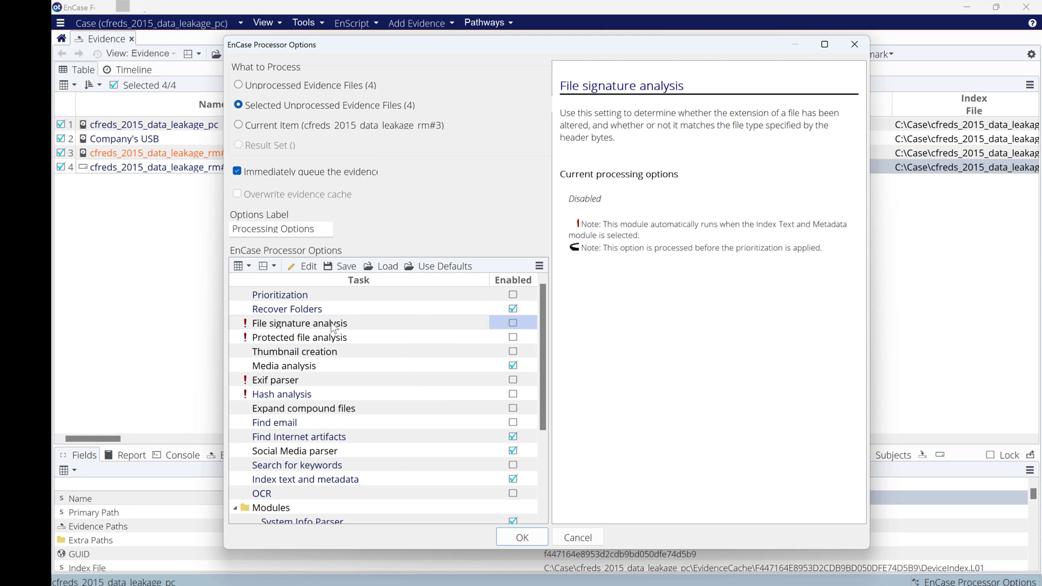
{"action": "left_click", "coordinate": [513, 324]}
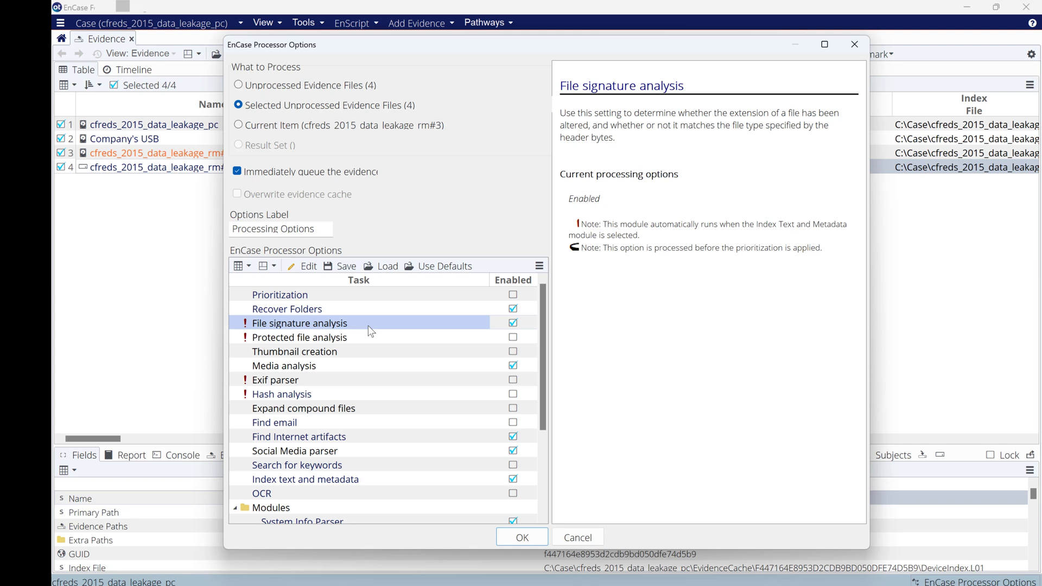
Step: Enable both Protected file analysis and Thumbnail creation in the task list
{"action": "left_click", "coordinate": [512, 339]}
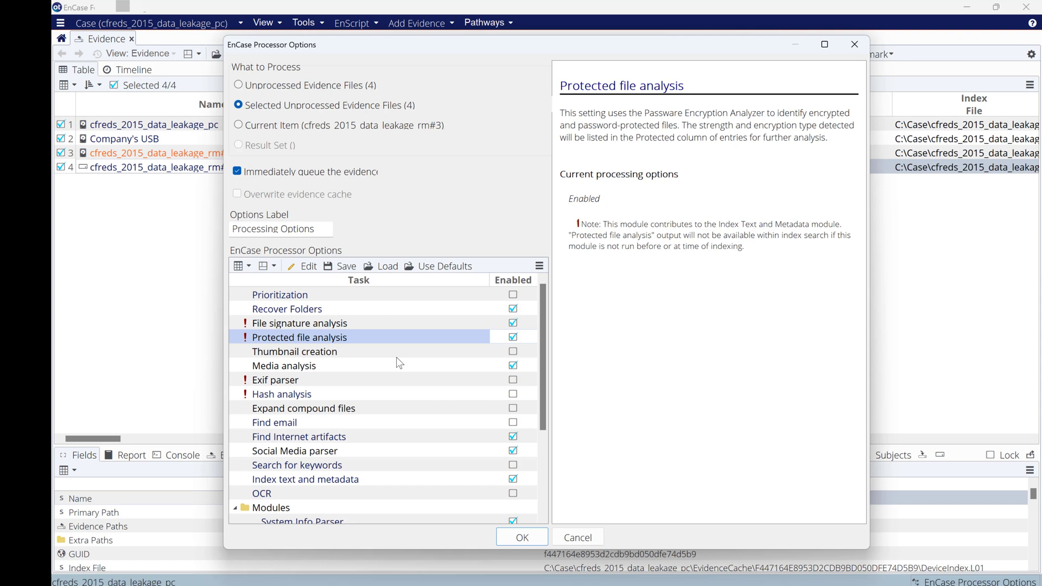
{"action": "left_click", "coordinate": [332, 341]}
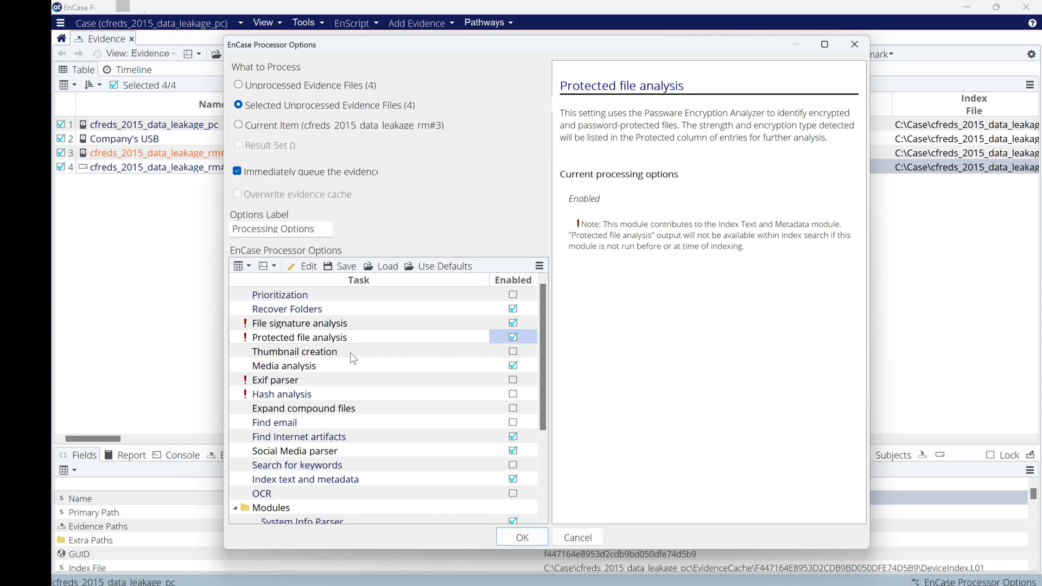
{"action": "left_click", "coordinate": [513, 351]}
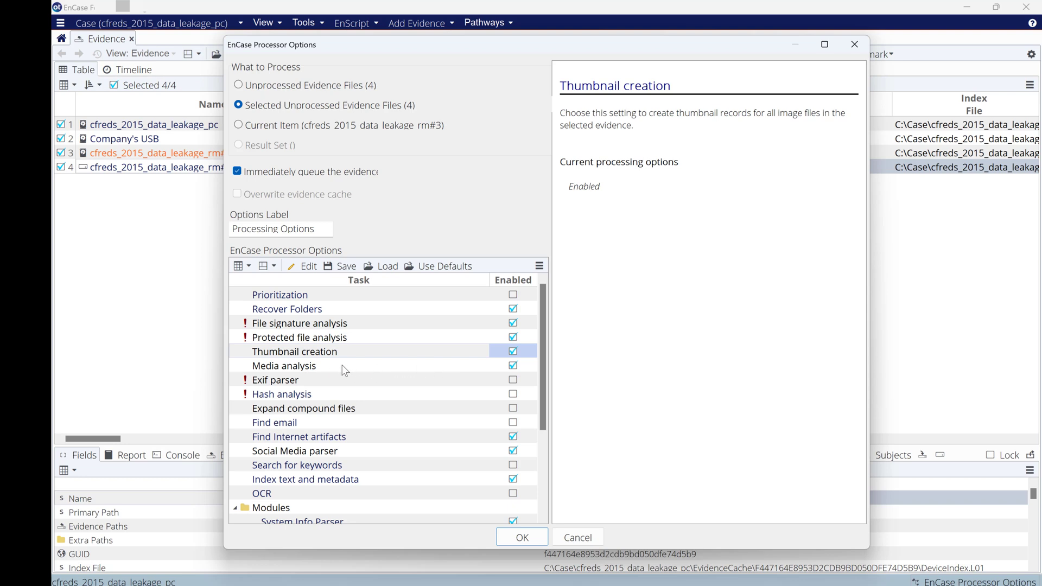
{"action": "left_click", "coordinate": [299, 366]}
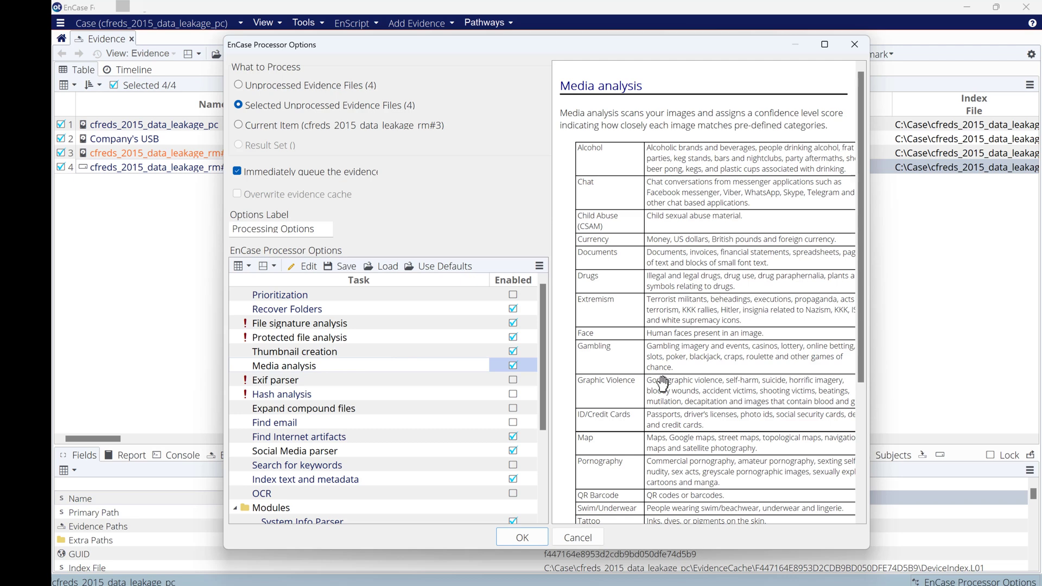
{"action": "scroll", "coordinate": [661, 380], "scroll_direction": "down", "scroll_amount": 3}
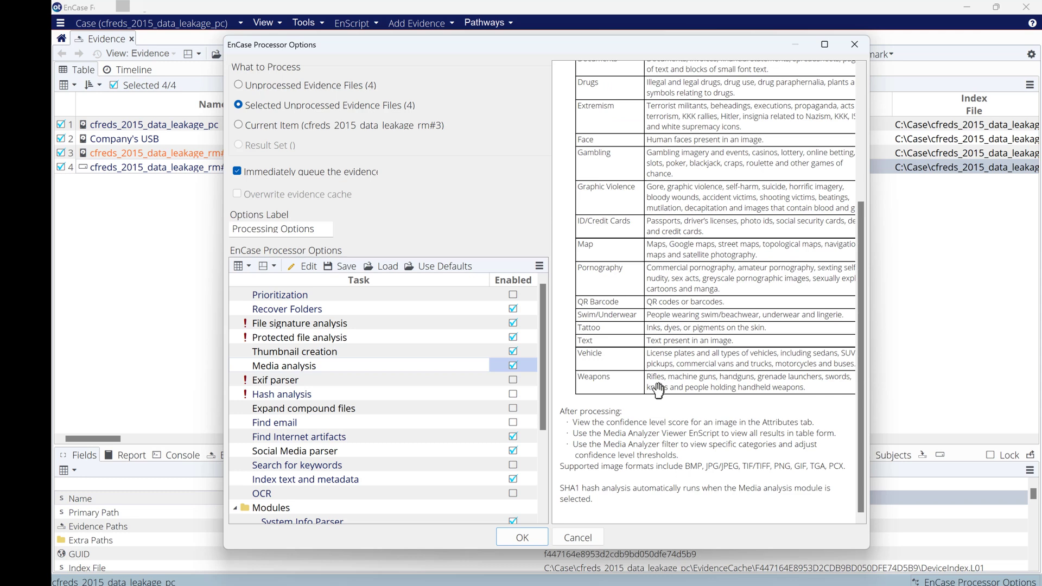
{"action": "scroll", "coordinate": [672, 391], "scroll_direction": "up", "scroll_amount": 3}
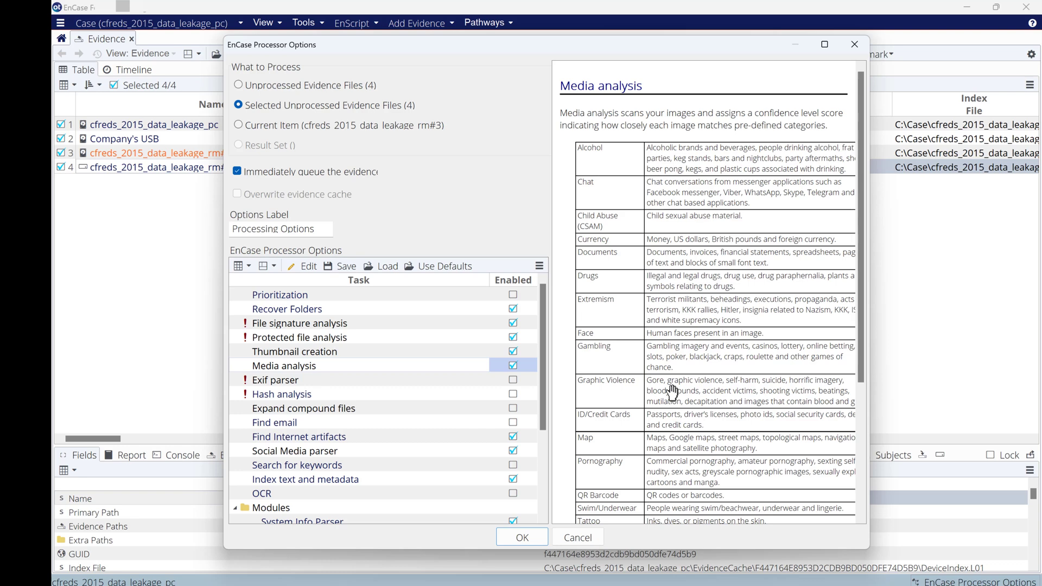
Step: Enable the Exif parser and bring up Hash analysis settings with MD5 and SHA1 ticked
{"action": "left_click", "coordinate": [288, 383]}
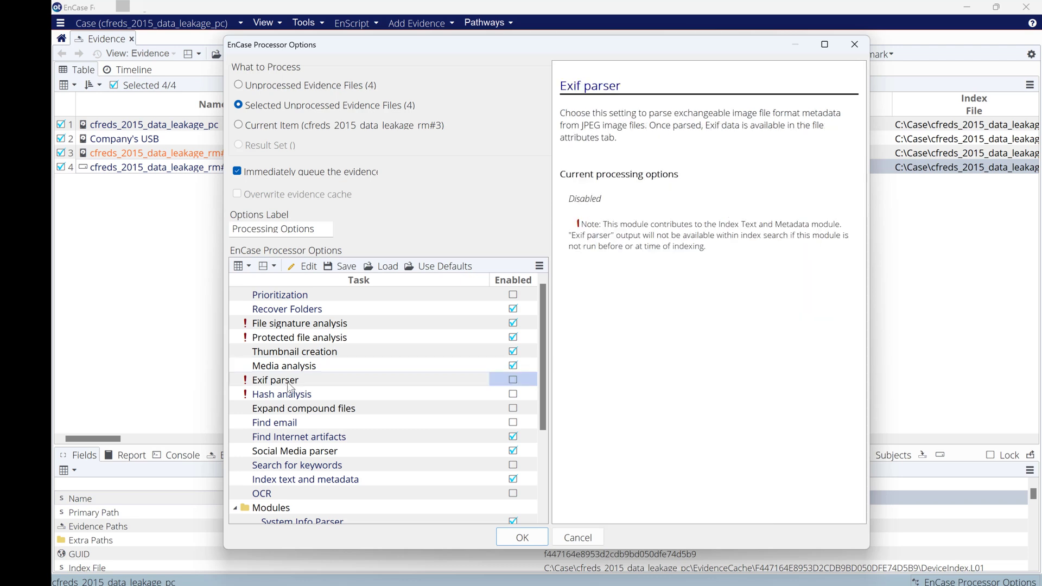
{"action": "left_click", "coordinate": [512, 381]}
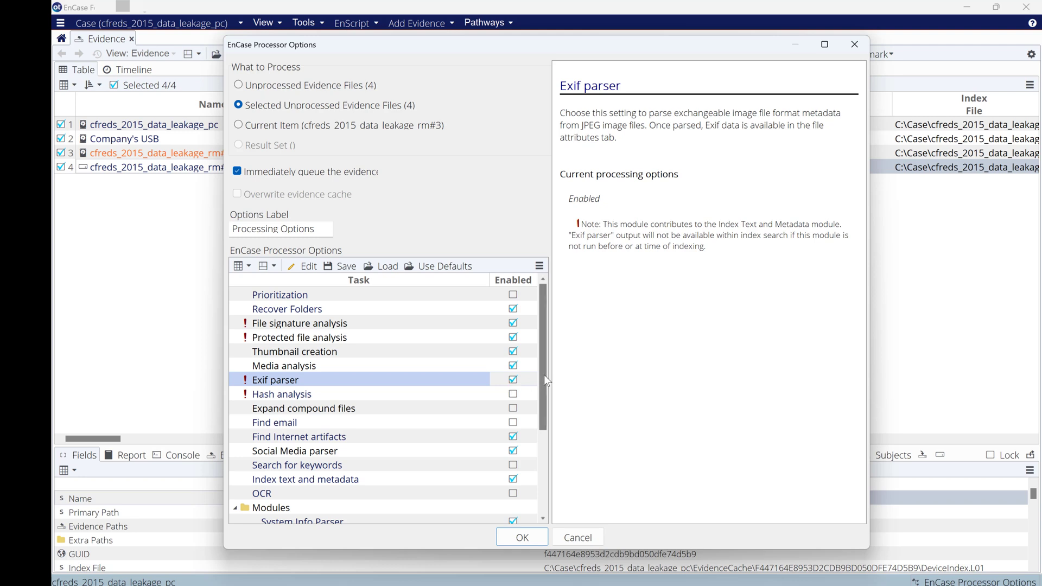
{"action": "double_click", "coordinate": [314, 396]}
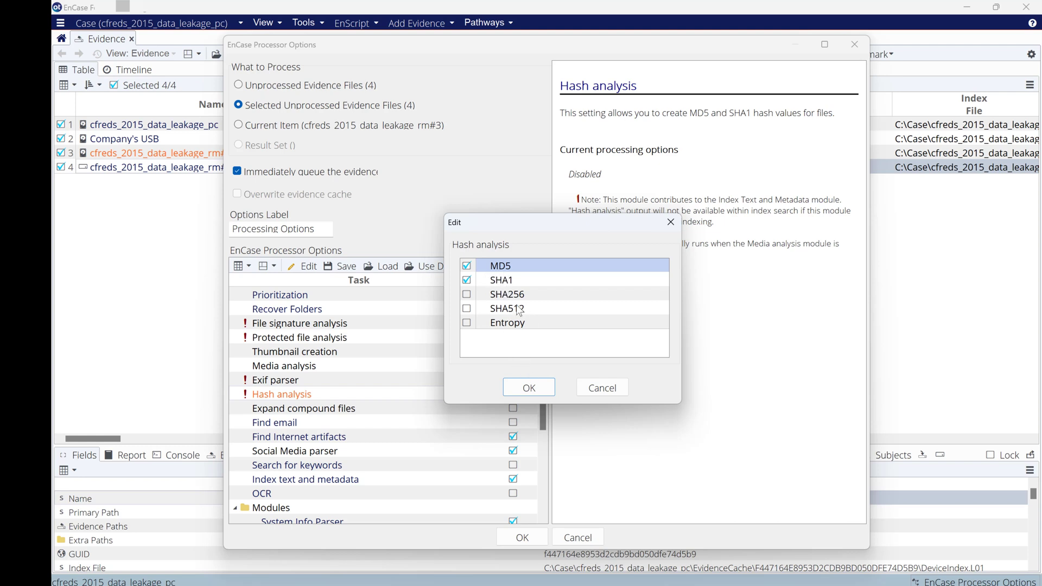
Step: Confirm MD5 and SHA1 hashing and enable Expand compound files
{"action": "left_click", "coordinate": [533, 386]}
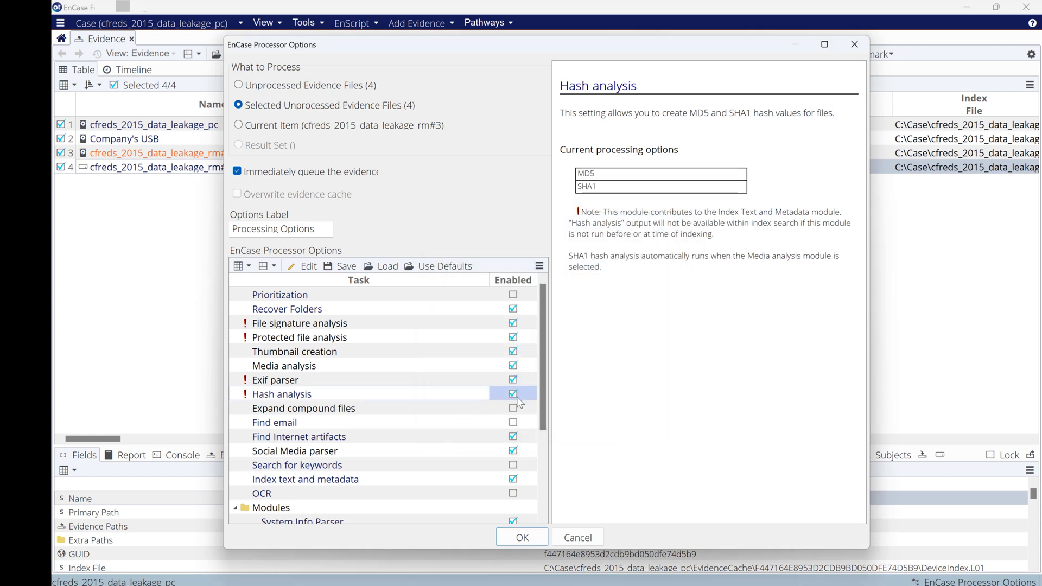
{"action": "left_click", "coordinate": [348, 412]}
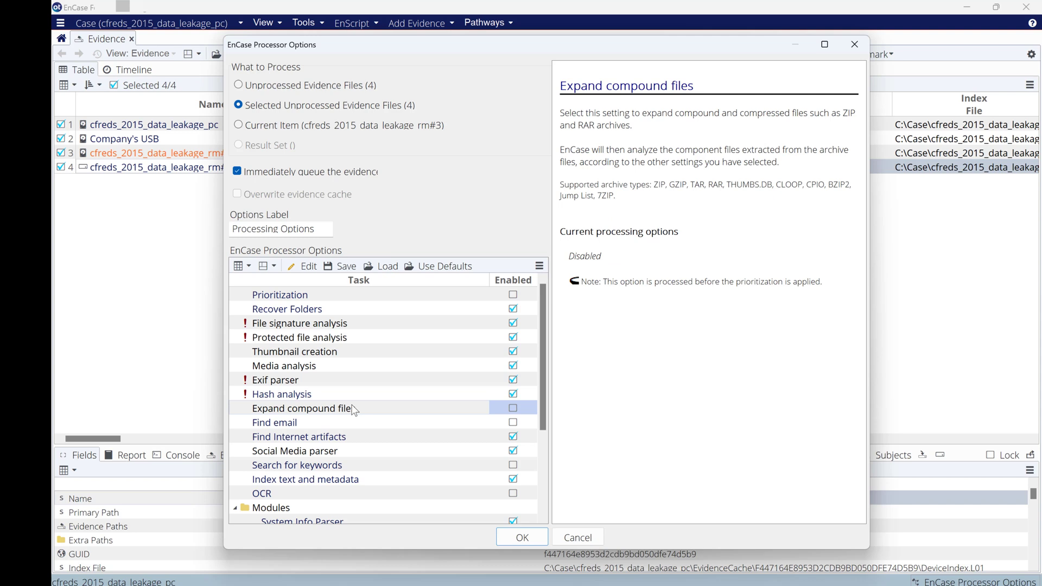
{"action": "left_click", "coordinate": [512, 410]}
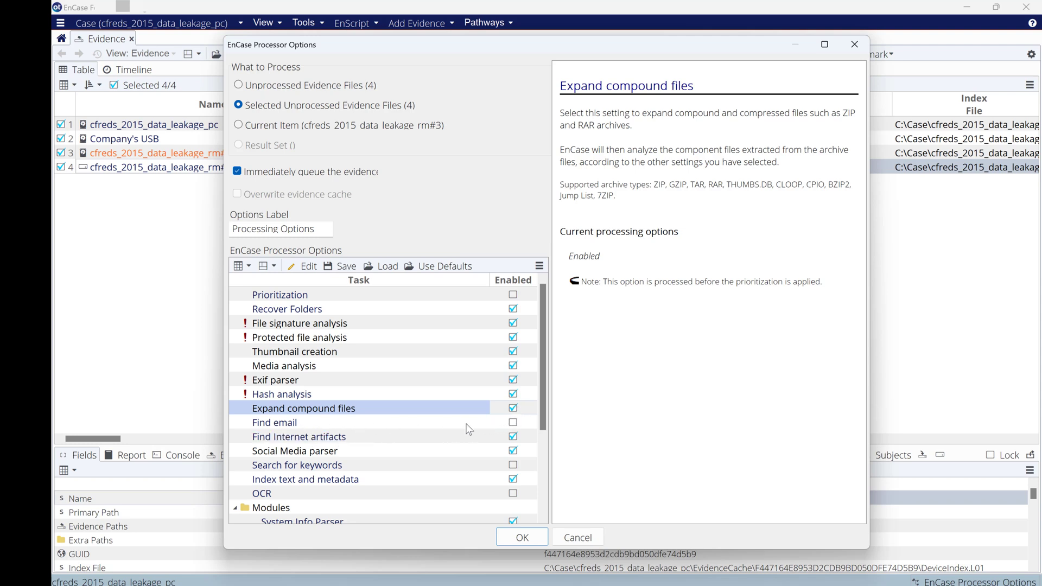
Step: Enable Find email with all eight archive types, PST through EMLX, kept checked
{"action": "left_click", "coordinate": [513, 423]}
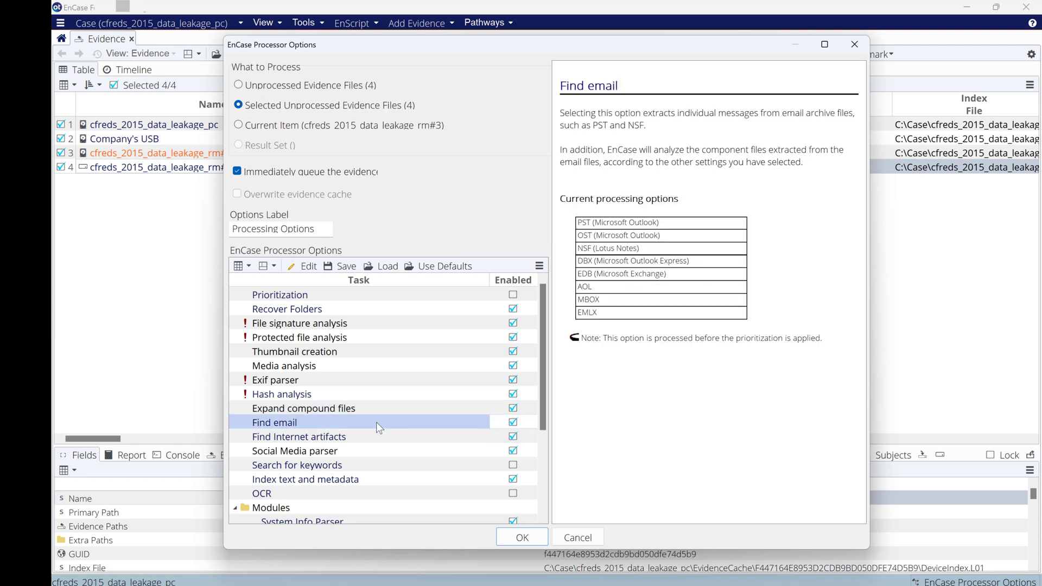
{"action": "double_click", "coordinate": [275, 426]}
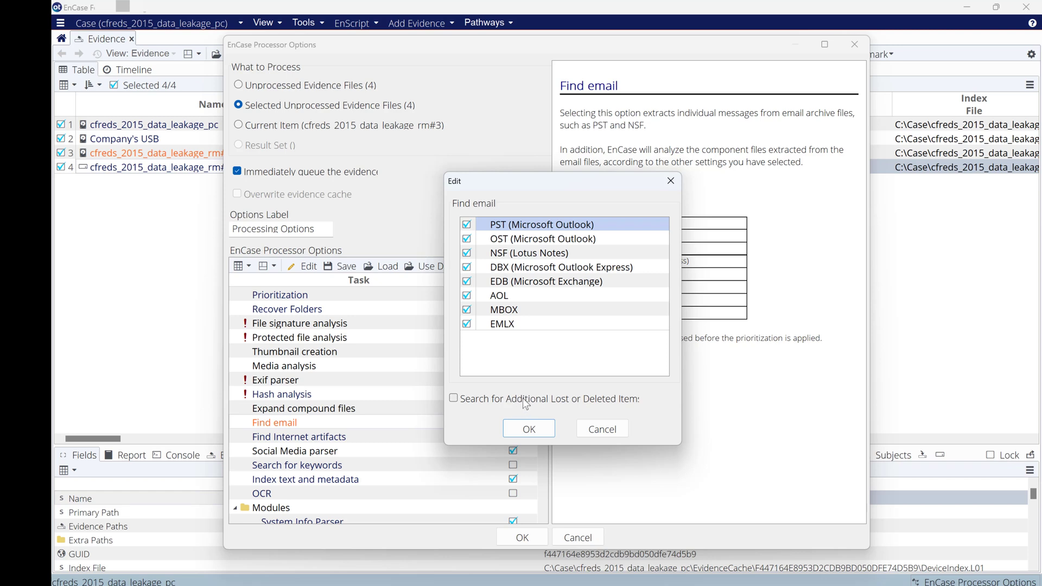
{"action": "left_click", "coordinate": [543, 428]}
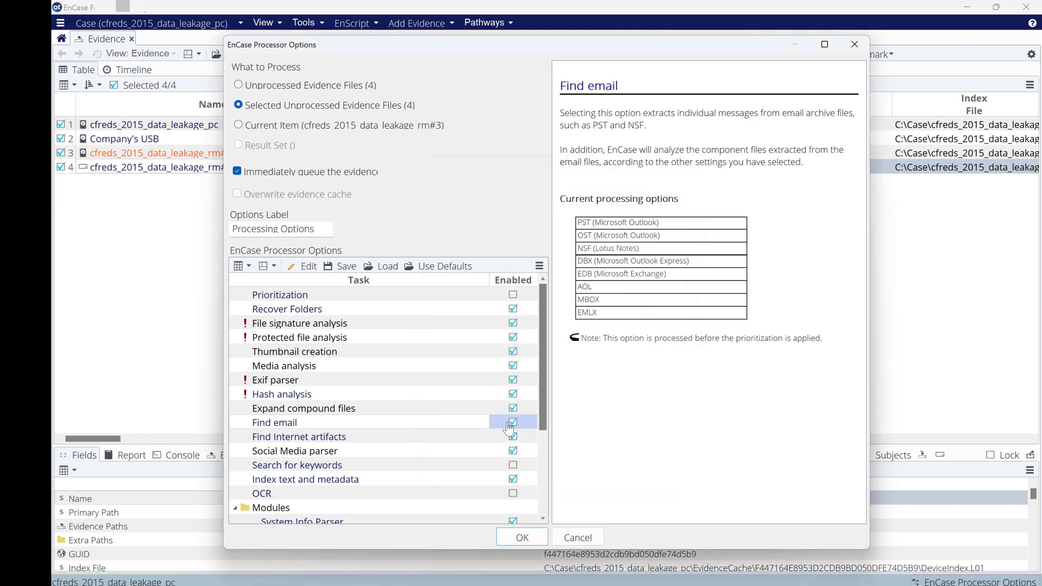
Step: Keep Find Internet artifacts searching unallocated space, then select the Social Media parser
{"action": "double_click", "coordinate": [318, 441]}
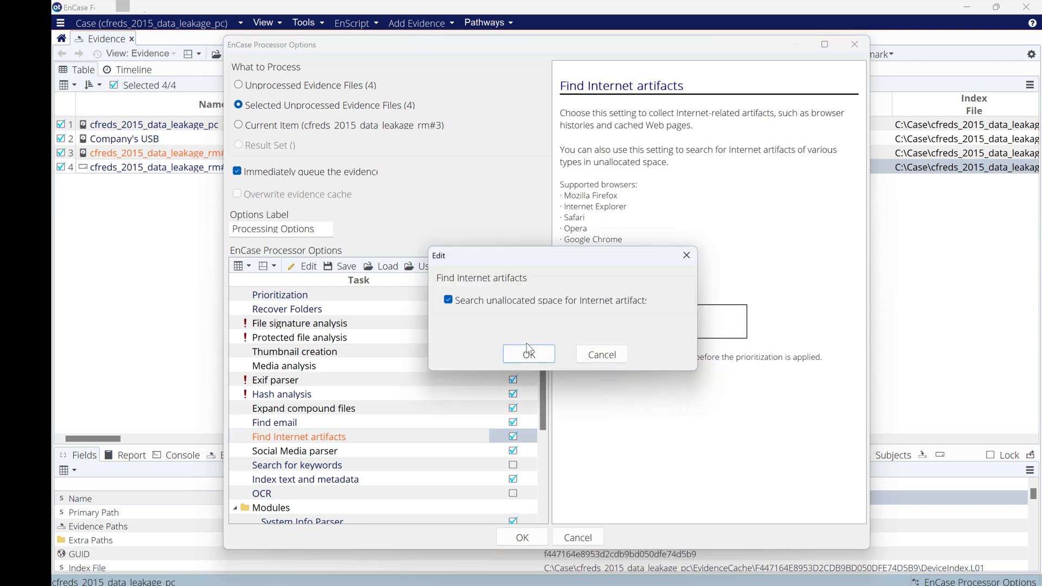
{"action": "left_click", "coordinate": [528, 356]}
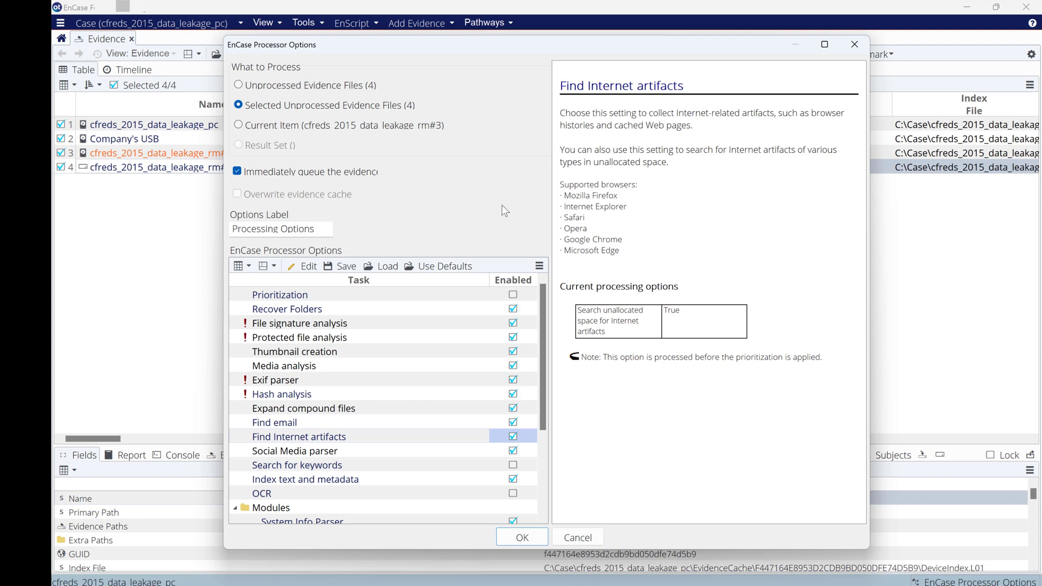
{"action": "left_click", "coordinate": [323, 453]}
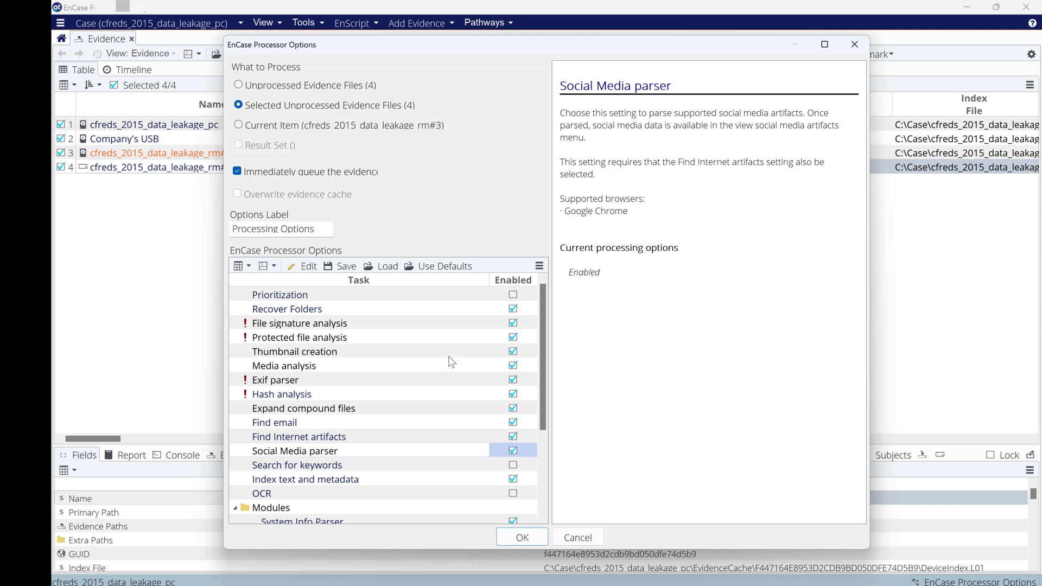
Step: Leave keyword search without keywords and uncheck Index text and metadata, cancelling its settings unchanged
{"action": "double_click", "coordinate": [303, 470]}
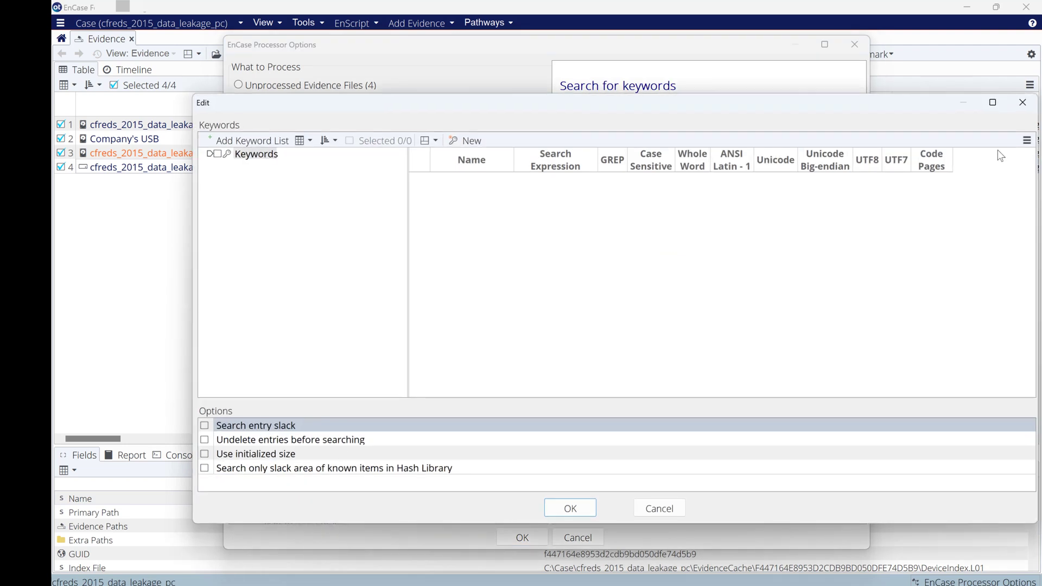
{"action": "left_click", "coordinate": [1023, 104]}
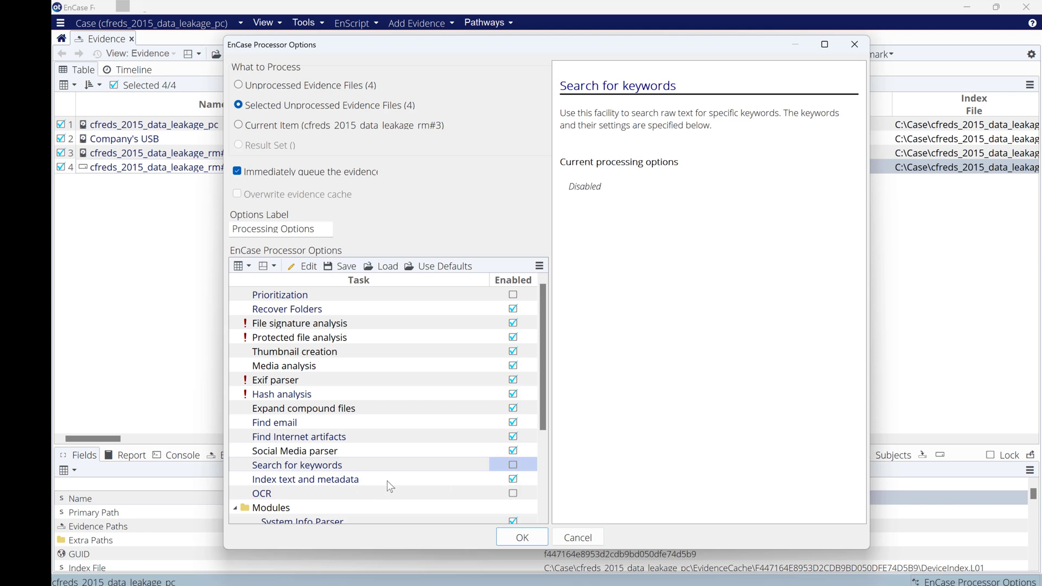
{"action": "left_click", "coordinate": [514, 481]}
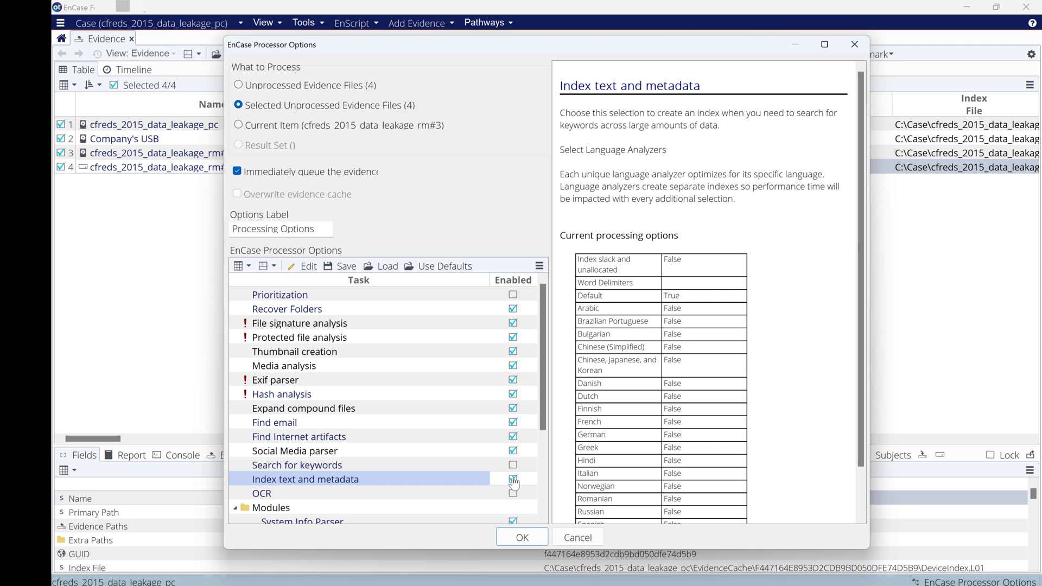
{"action": "left_click", "coordinate": [513, 481]}
{"action": "scroll", "coordinate": [513, 478], "scroll_direction": "down", "scroll_amount": 2}
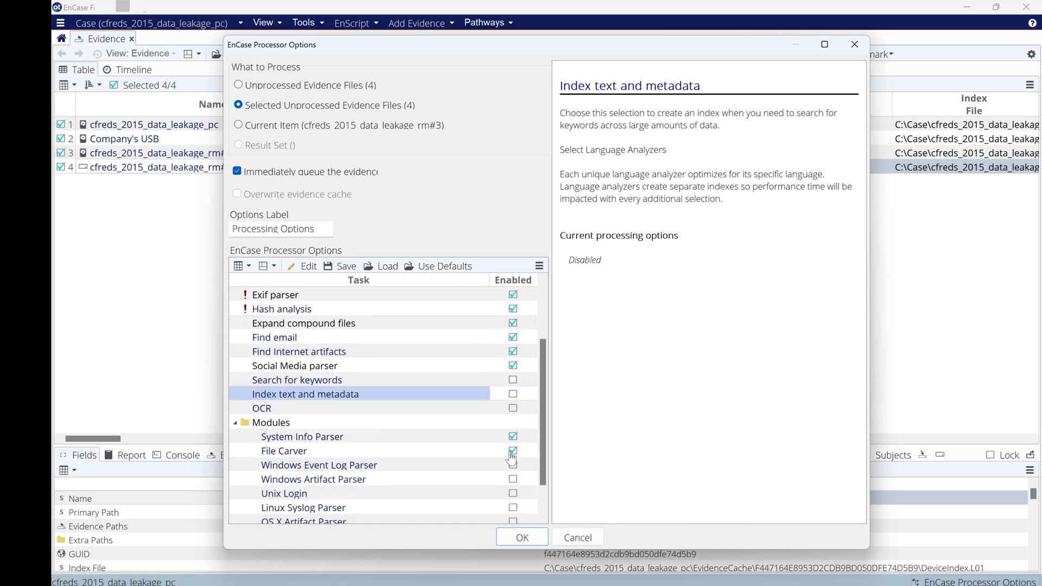
{"action": "double_click", "coordinate": [325, 402]}
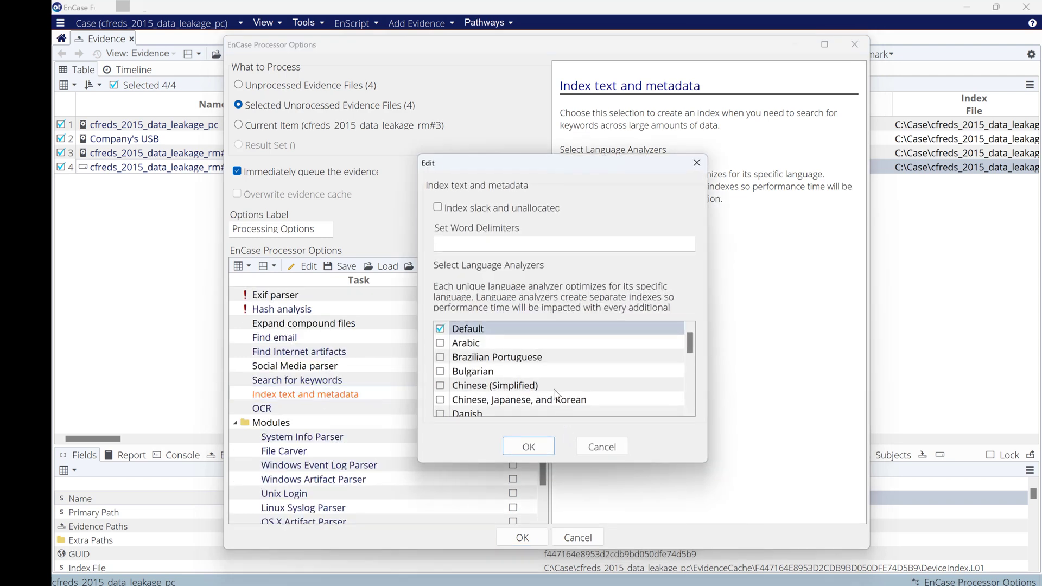
{"action": "scroll", "coordinate": [555, 377], "scroll_direction": "down", "scroll_amount": 10}
{"action": "scroll", "coordinate": [570, 391], "scroll_direction": "up", "scroll_amount": 10}
{"action": "left_click", "coordinate": [602, 447]}
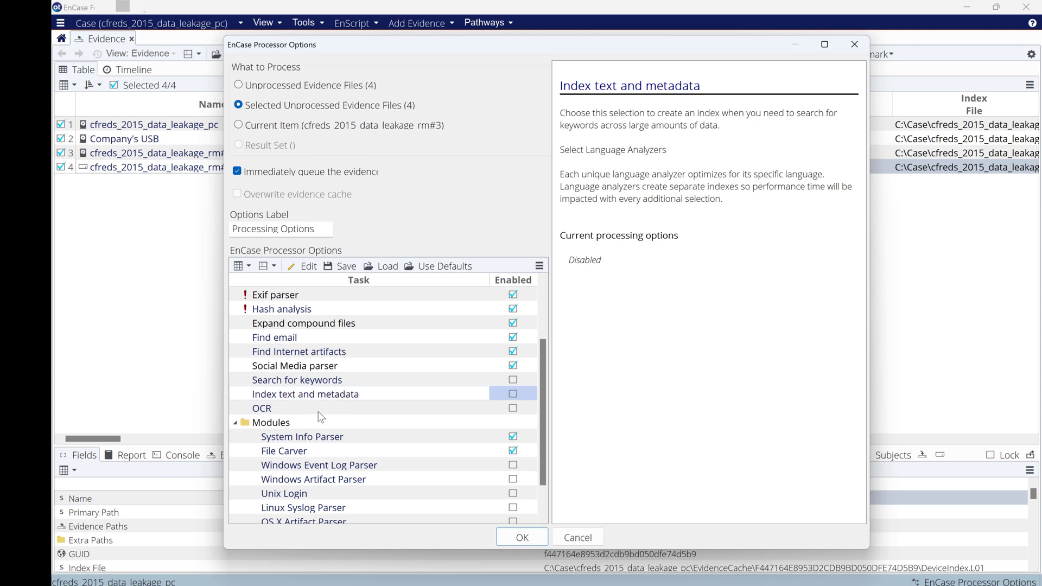
{"action": "scroll", "coordinate": [423, 410], "scroll_direction": "down", "scroll_amount": 1}
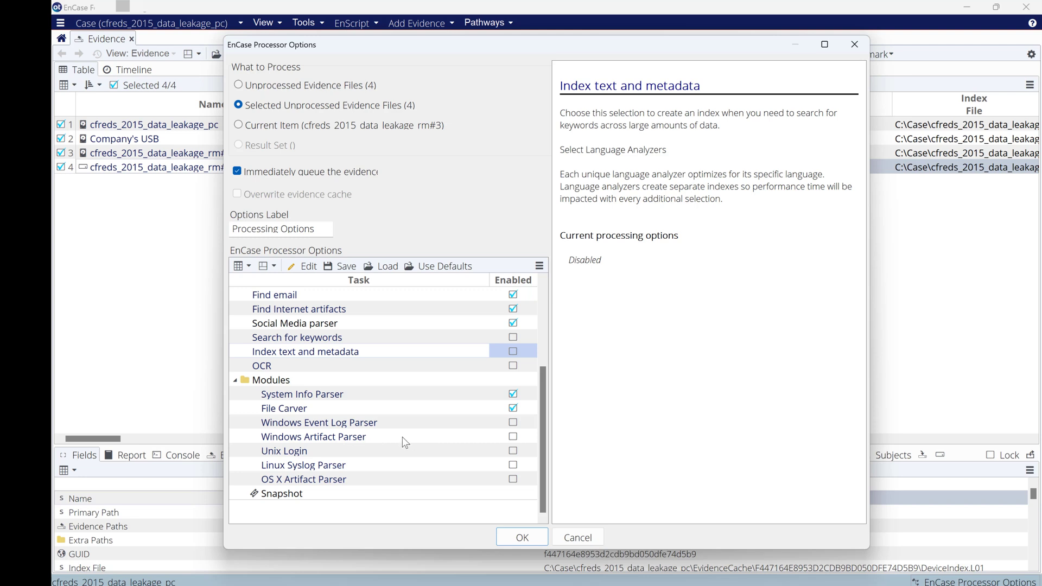
{"action": "left_click", "coordinate": [354, 439]}
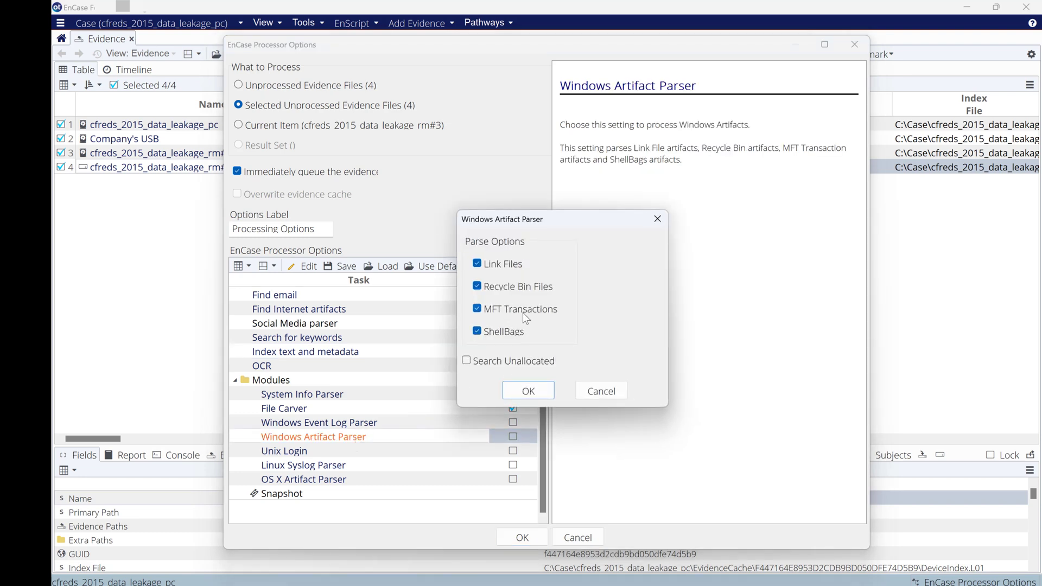
{"action": "left_click", "coordinate": [601, 390]}
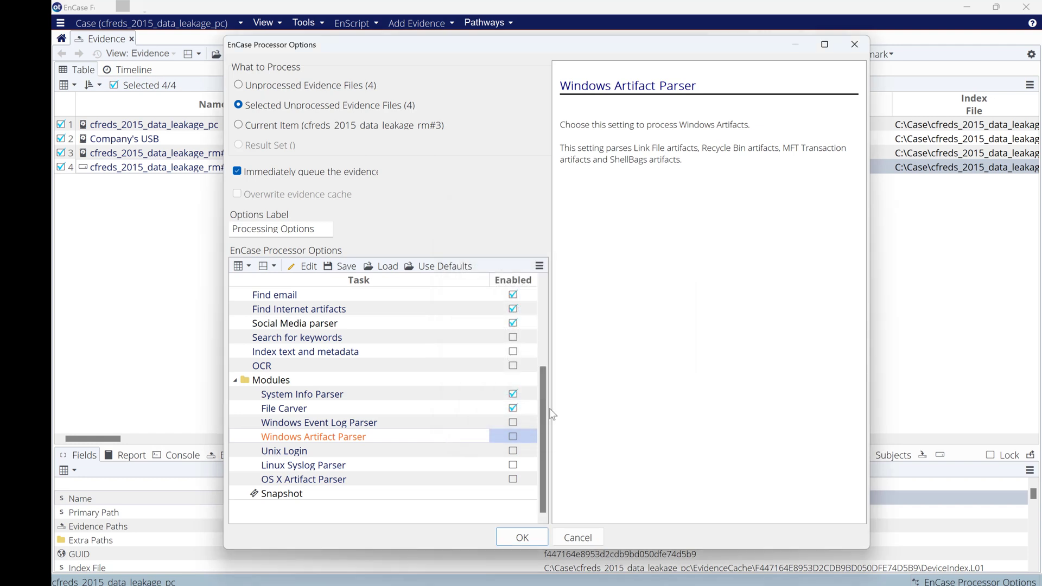
{"action": "left_click", "coordinate": [515, 412]}
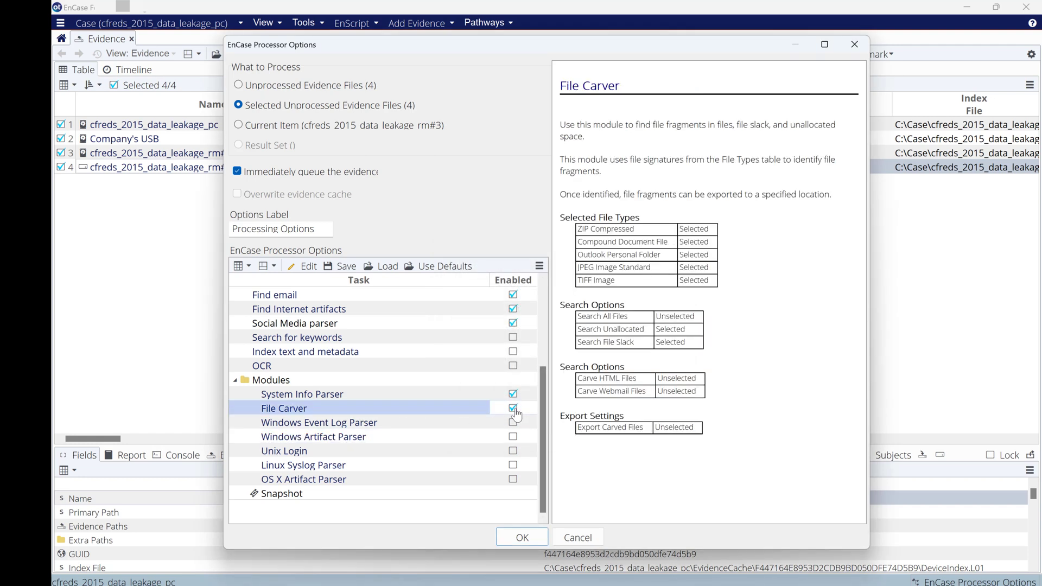
Step: Keep all eleven System Info Parser artifact categories checked, leaving File Carver unchecked
{"action": "double_click", "coordinate": [321, 395]}
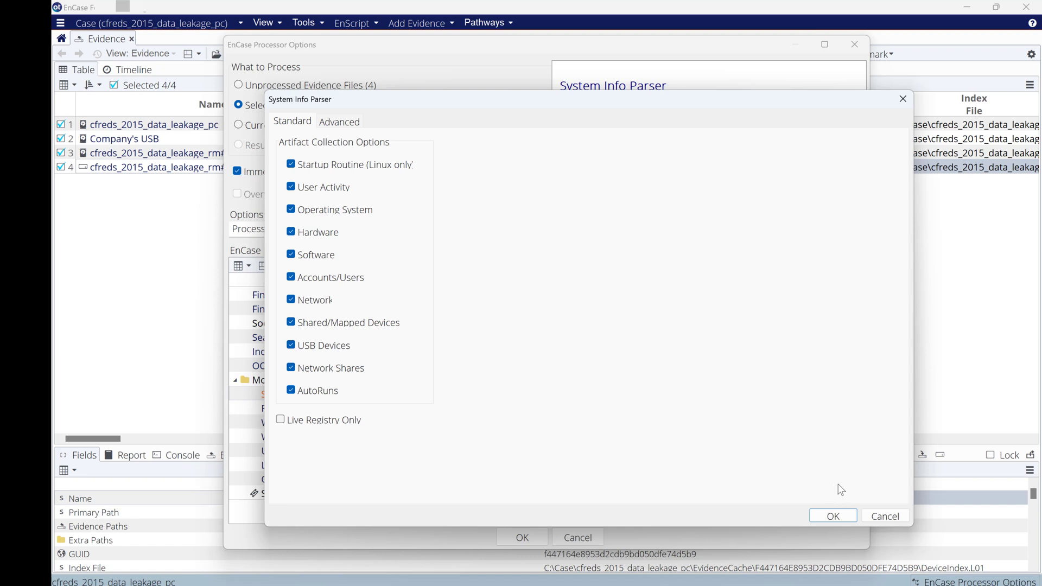
{"action": "left_click", "coordinate": [834, 516]}
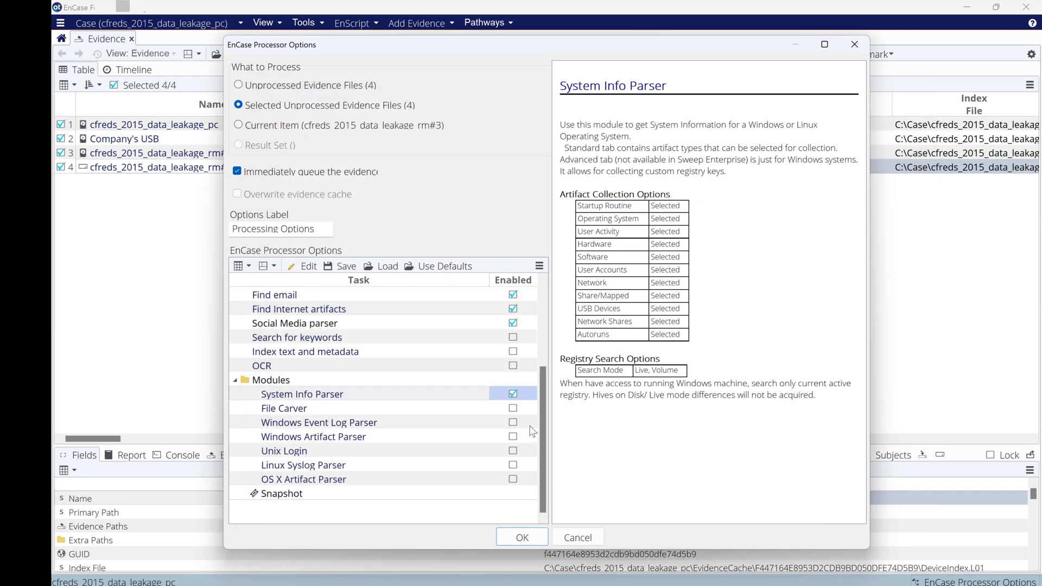
{"action": "left_click_drag", "start_coordinate": [541, 432], "coordinate": [537, 336]}
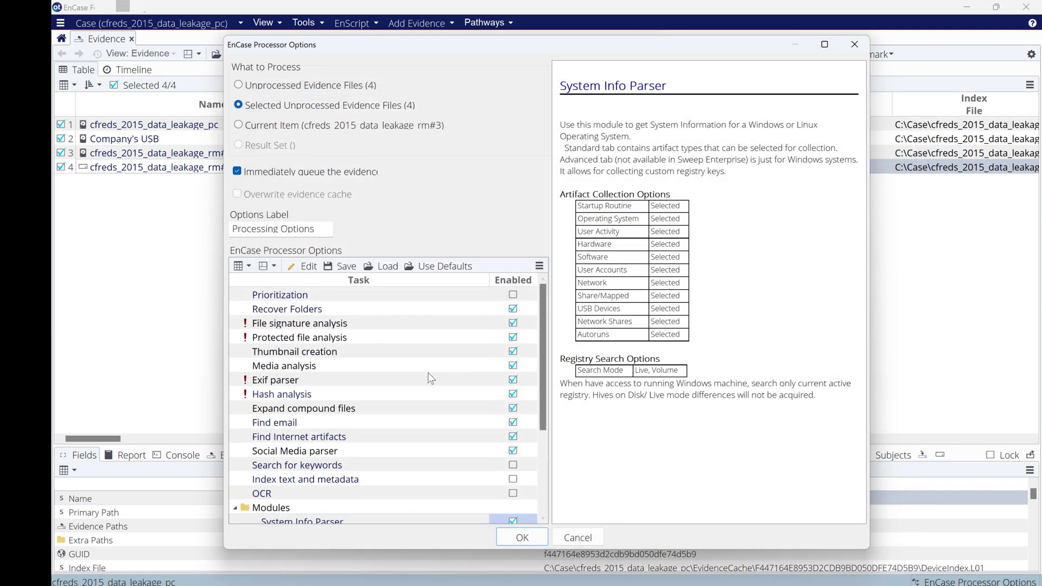
{"action": "scroll", "coordinate": [532, 521], "scroll_direction": "down", "scroll_amount": 4}
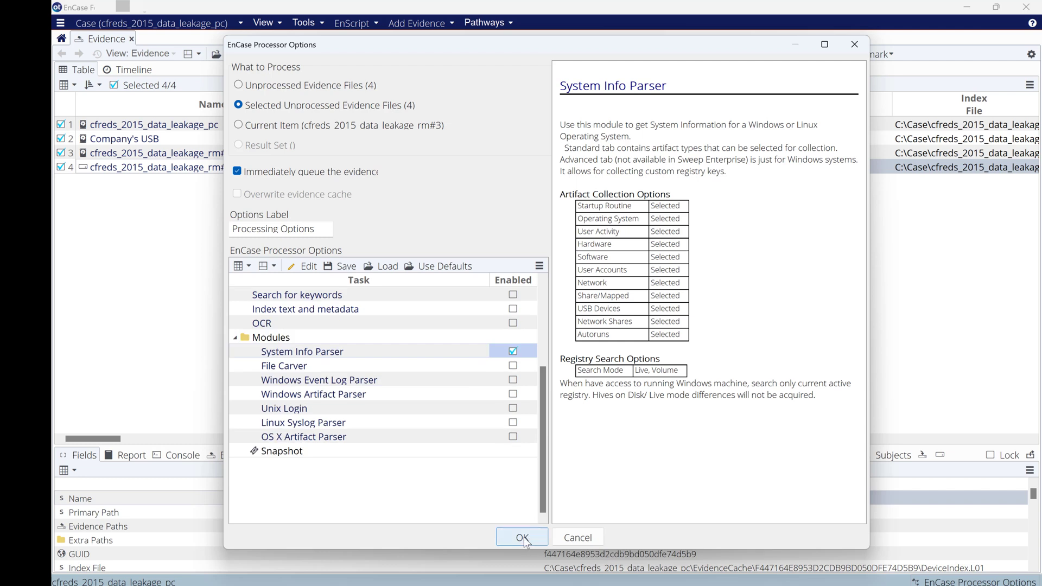
Step: Apply the processor options, keep the current options label, and start processing the four files
{"action": "left_click", "coordinate": [523, 537]}
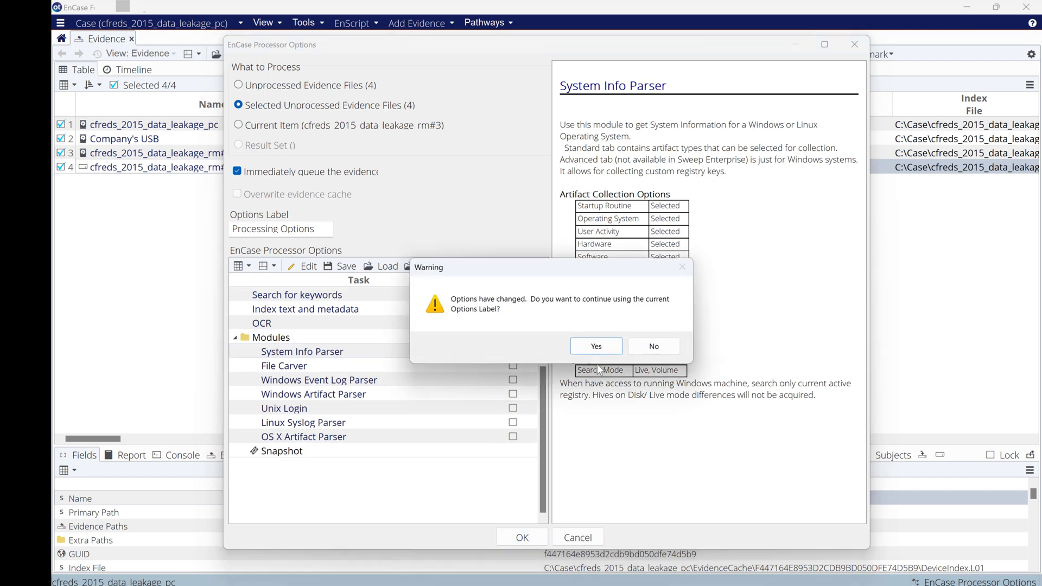
{"action": "left_click", "coordinate": [601, 346]}
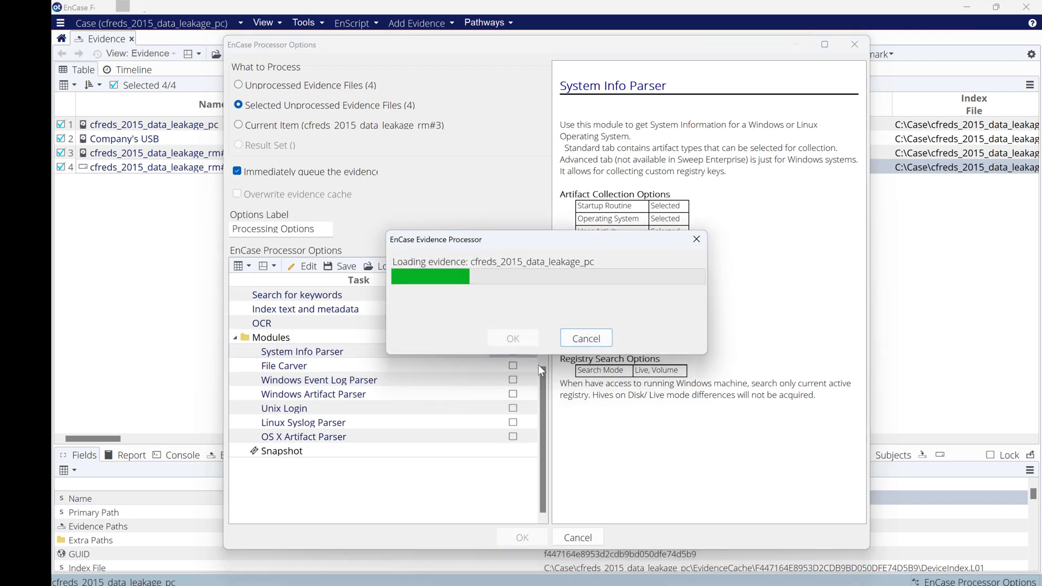